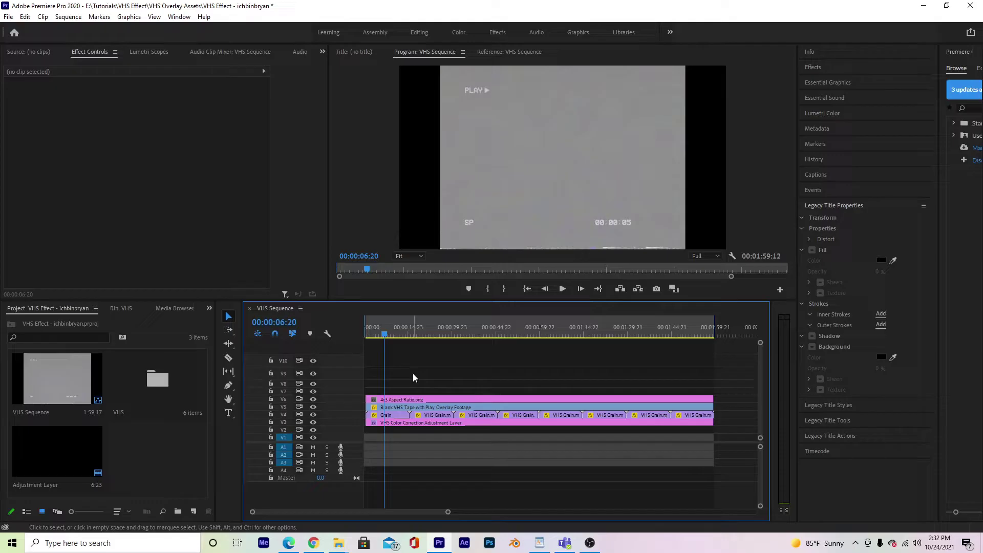
# Step: Import P1033397.MOV from the footage folder and edit it onto V1 beneath the VHS overlays
pyautogui.moveTo(338, 542)
pyautogui.click(394, 519)
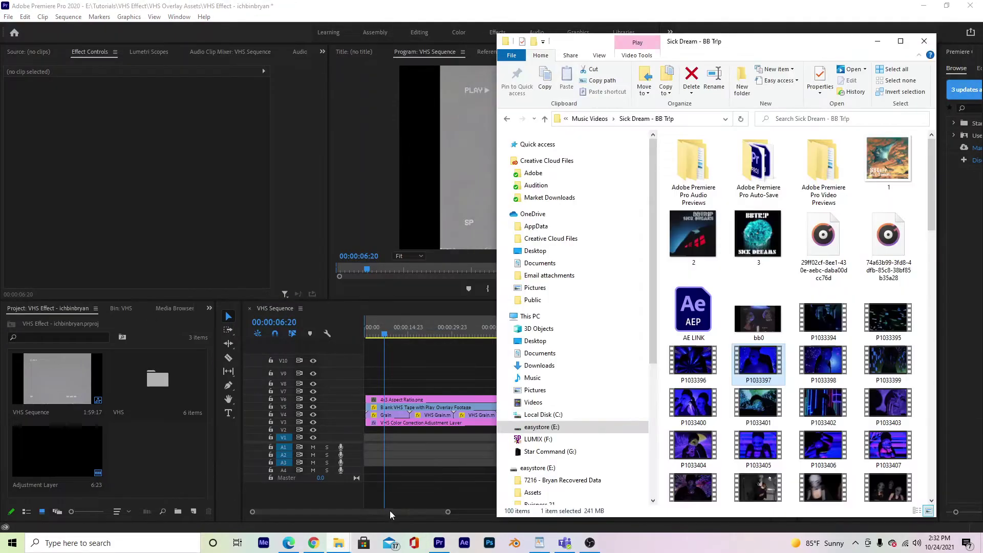
pyautogui.moveTo(281, 451); pyautogui.dragTo(161, 460)
pyautogui.doubleClick(158, 456)
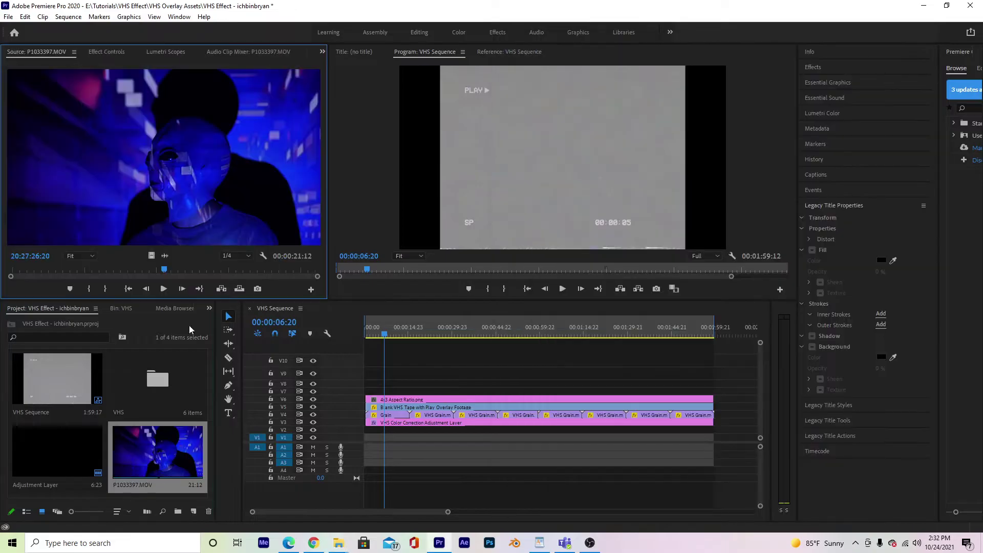
pyautogui.moveTo(148, 255); pyautogui.dragTo(365, 438)
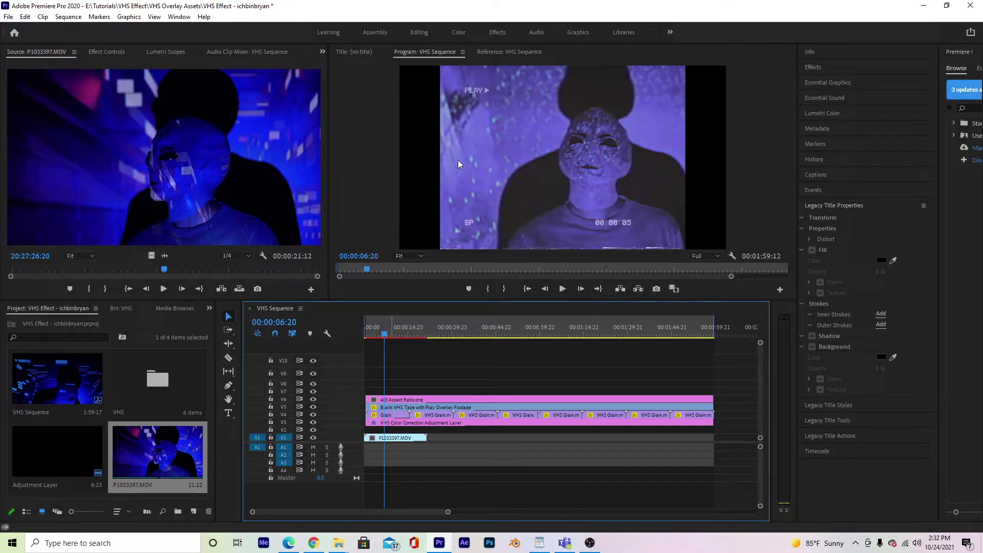
# Step: Scrub and play the sequence around 00:00:18:04 to preview the footage under the overlays
pyautogui.moveTo(385, 334); pyautogui.dragTo(397, 334)
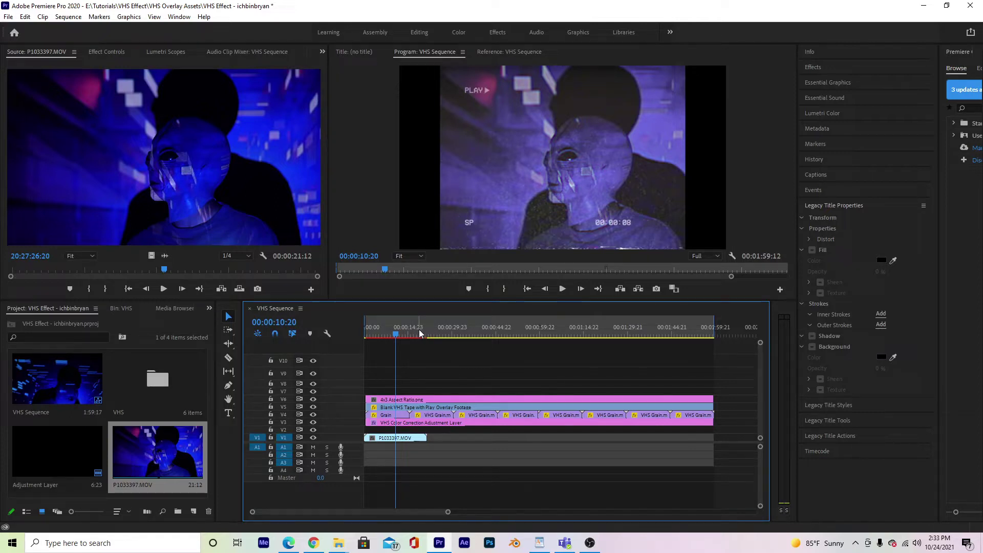
pyautogui.click(419, 333)
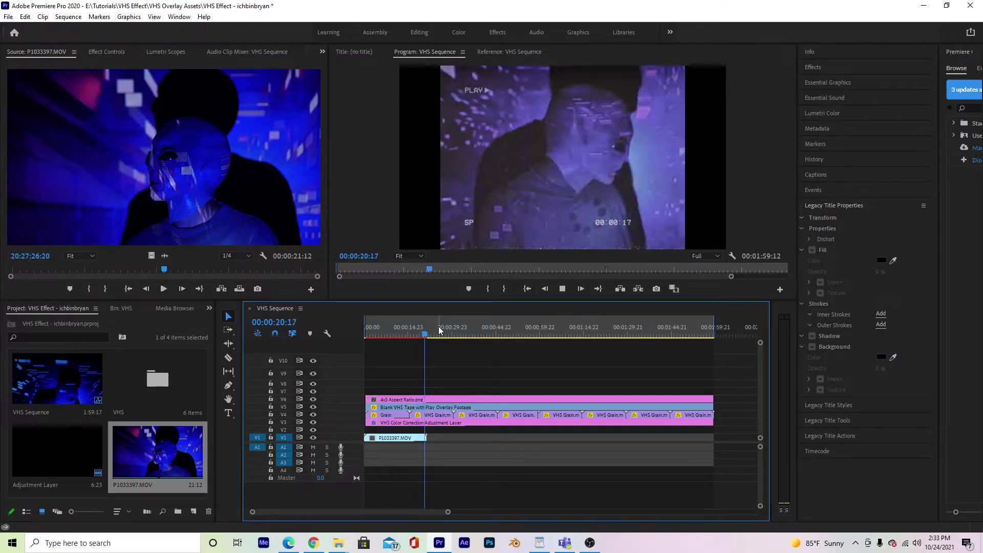
pyautogui.press('space')
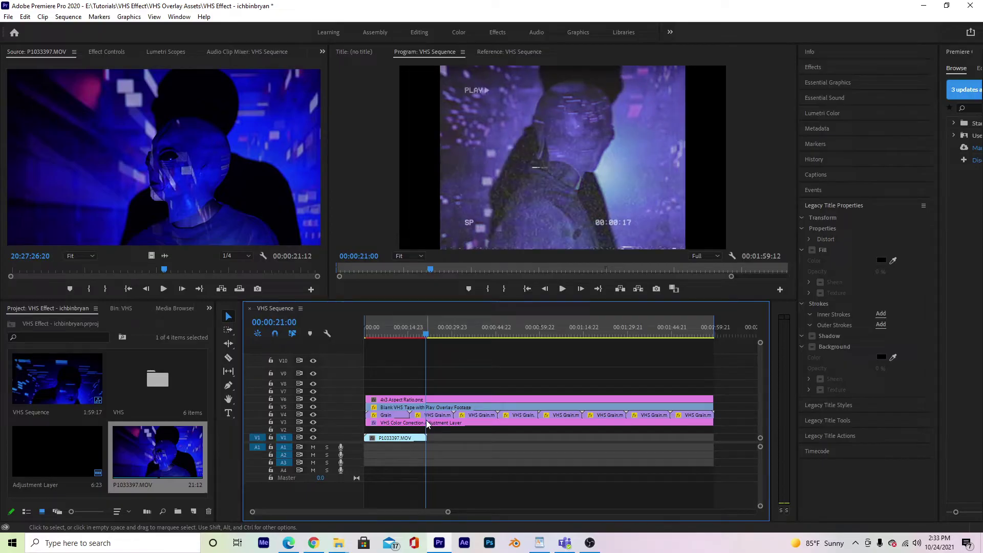
pyautogui.click(403, 333)
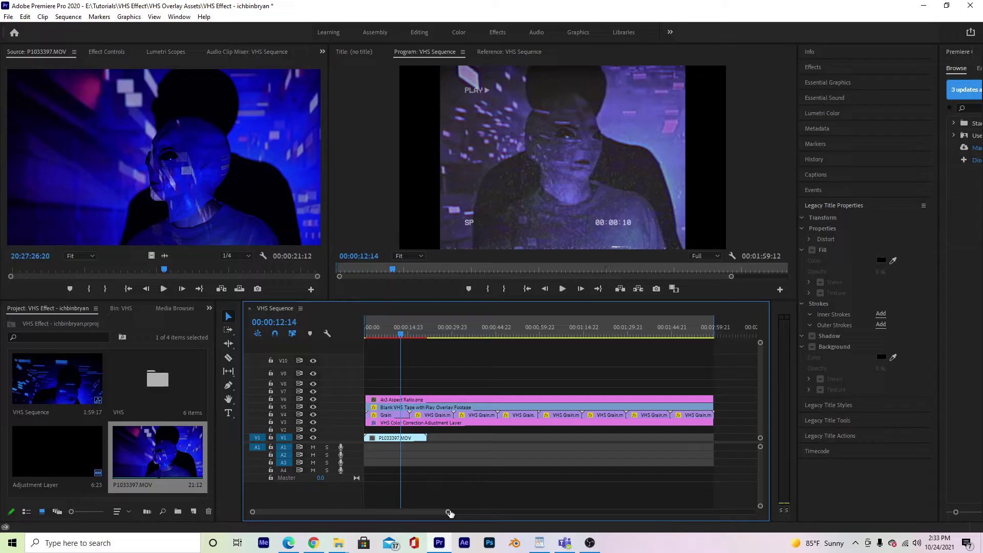
pyautogui.moveTo(448, 513); pyautogui.dragTo(404, 512)
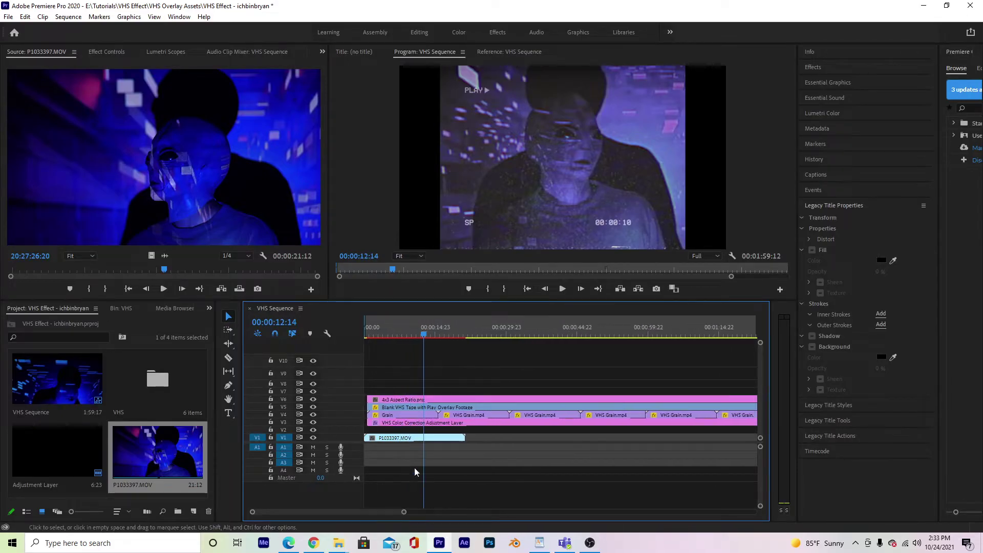
pyautogui.click(402, 402)
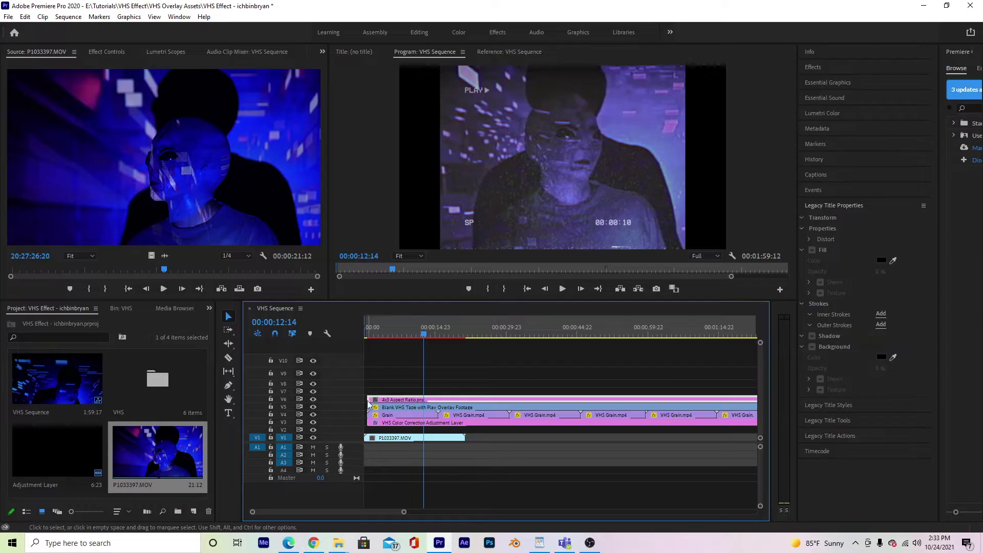
pyautogui.click(314, 399)
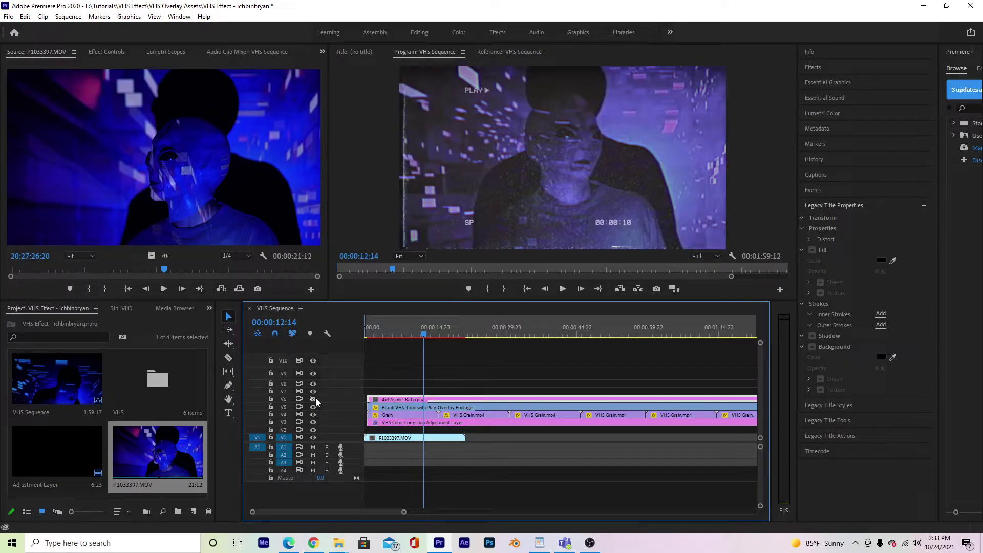
pyautogui.click(315, 399)
pyautogui.click(314, 399)
pyautogui.click(313, 398)
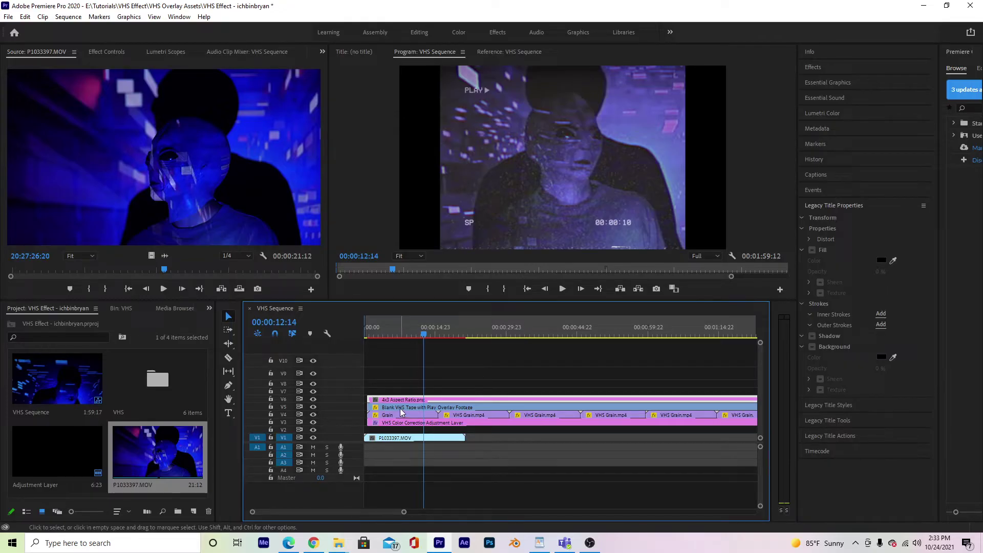
pyautogui.click(313, 408)
pyautogui.click(313, 408)
pyautogui.click(313, 408)
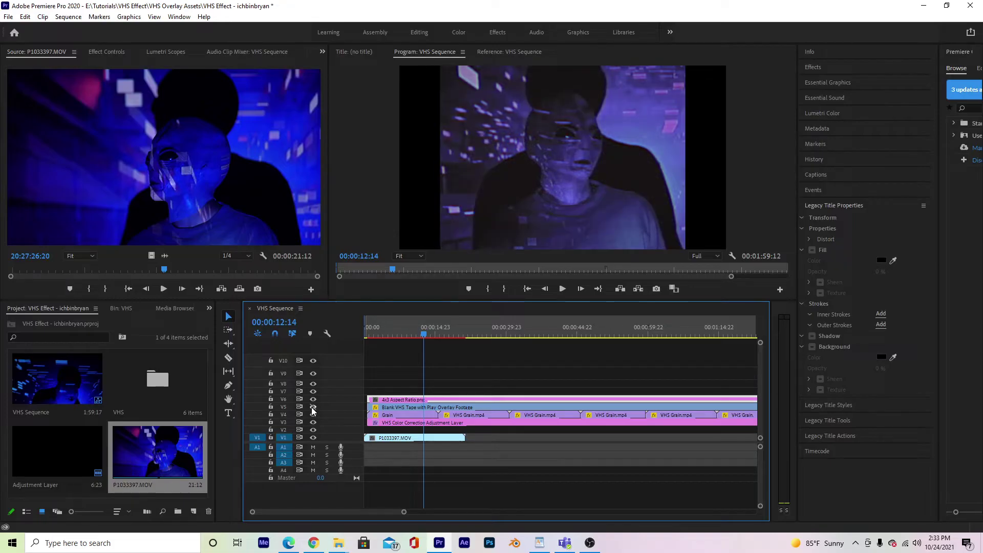
pyautogui.click(313, 408)
pyautogui.click(313, 407)
pyautogui.click(312, 407)
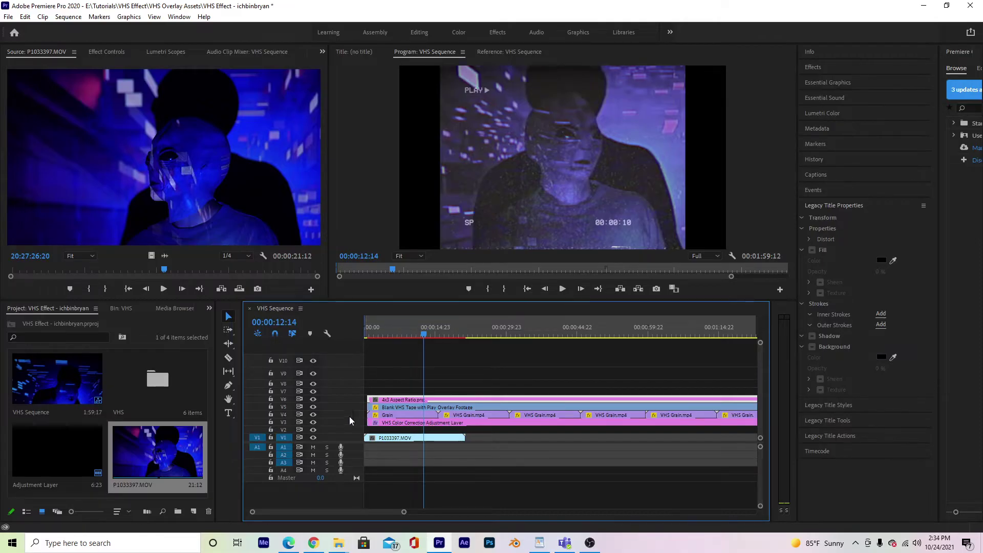
pyautogui.click(313, 422)
pyautogui.click(313, 422)
pyautogui.click(313, 423)
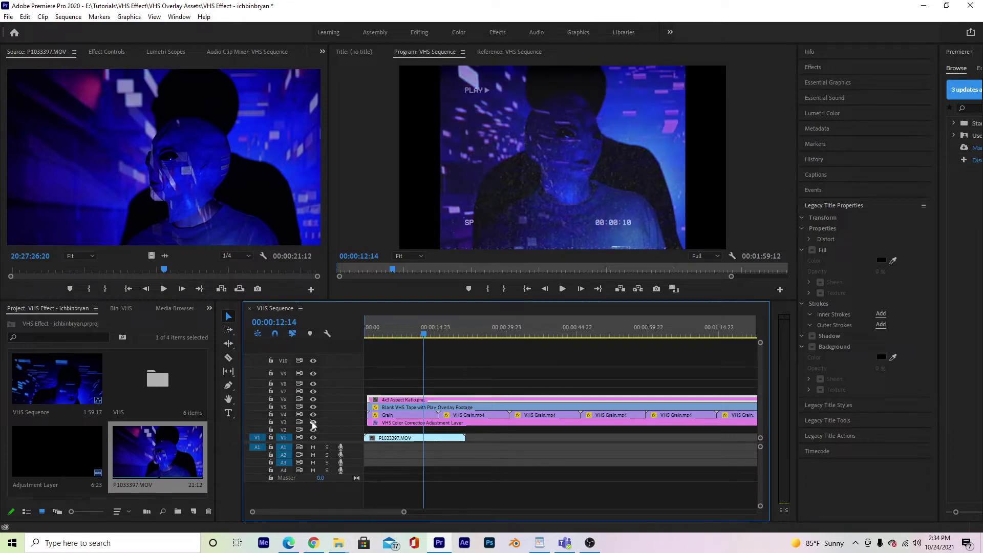
pyautogui.click(313, 422)
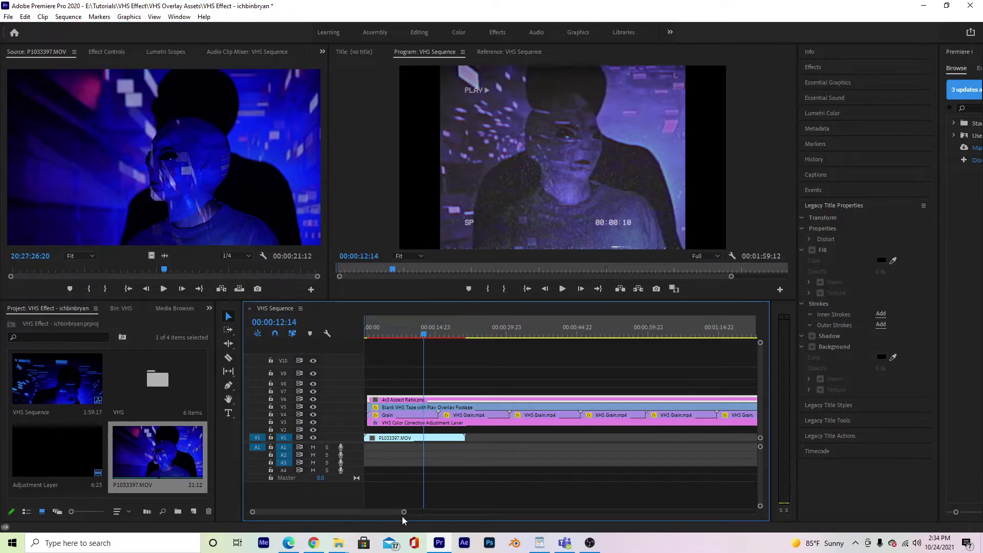
pyautogui.moveTo(404, 511); pyautogui.dragTo(550, 512)
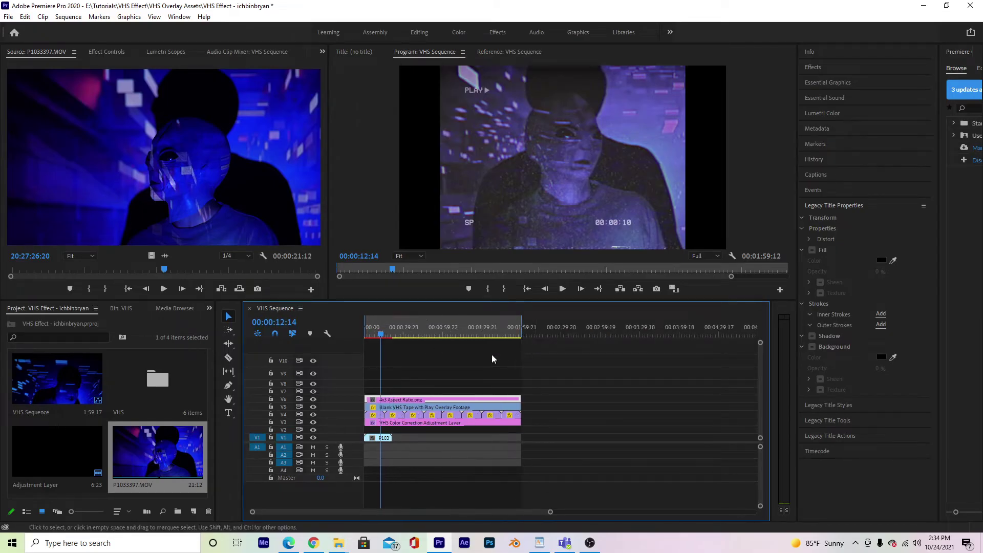
pyautogui.click(438, 325)
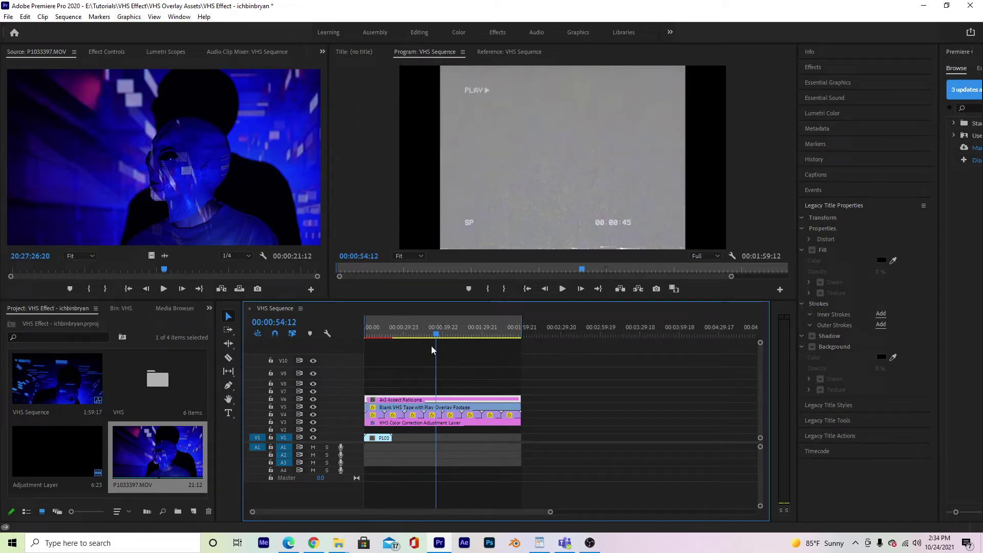
pyautogui.moveTo(404, 335); pyautogui.dragTo(388, 351)
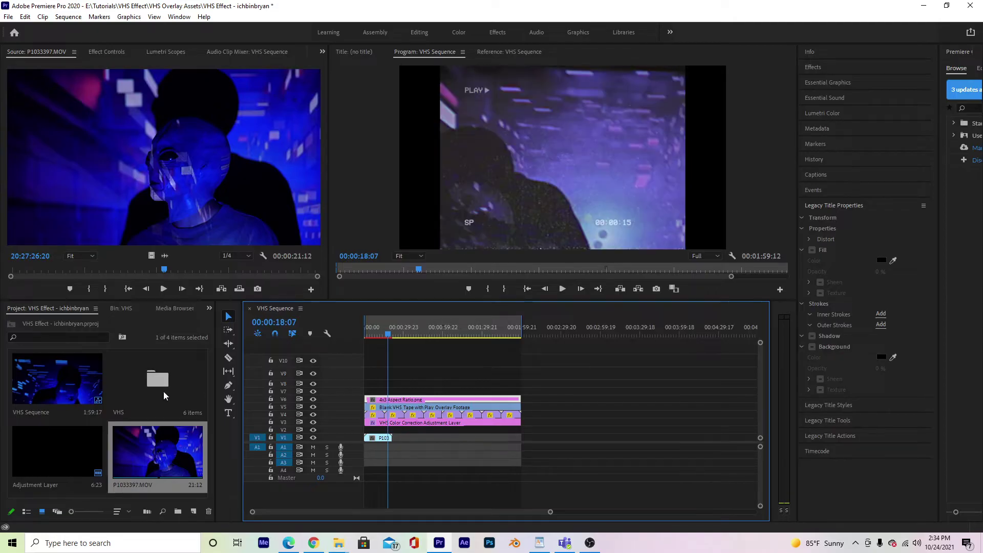
# Step: Open the VHS bin to list Blank VHS Tape, Static Video, Grain.mp4 and VHS Blue Screens Intro
pyautogui.doubleClick(148, 377)
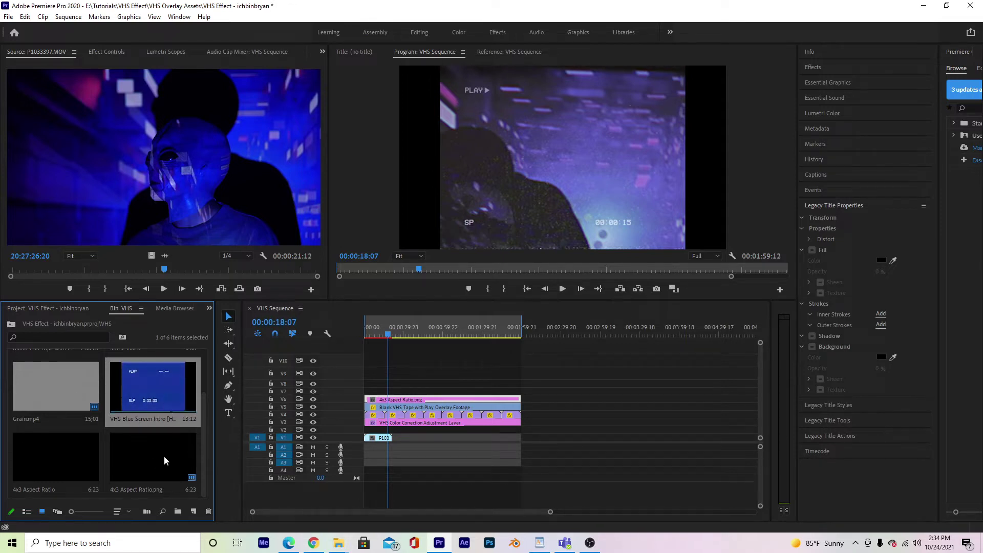
pyautogui.scroll(2, 164, 455)
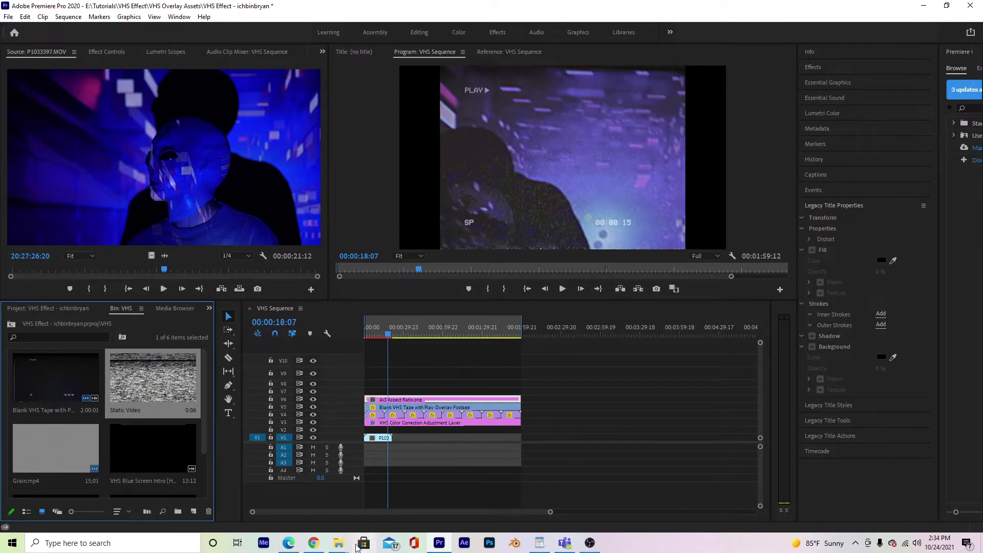
# Step: Trim Static Video to three frames and place it on V2 near the cut at 21:08
pyautogui.doubleClick(150, 376)
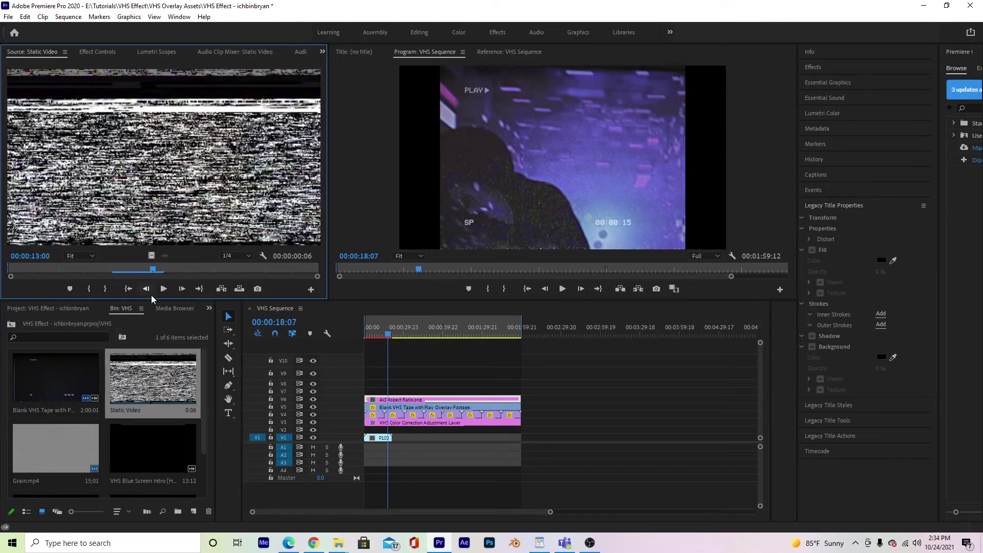
pyautogui.moveTo(169, 266); pyautogui.dragTo(211, 265)
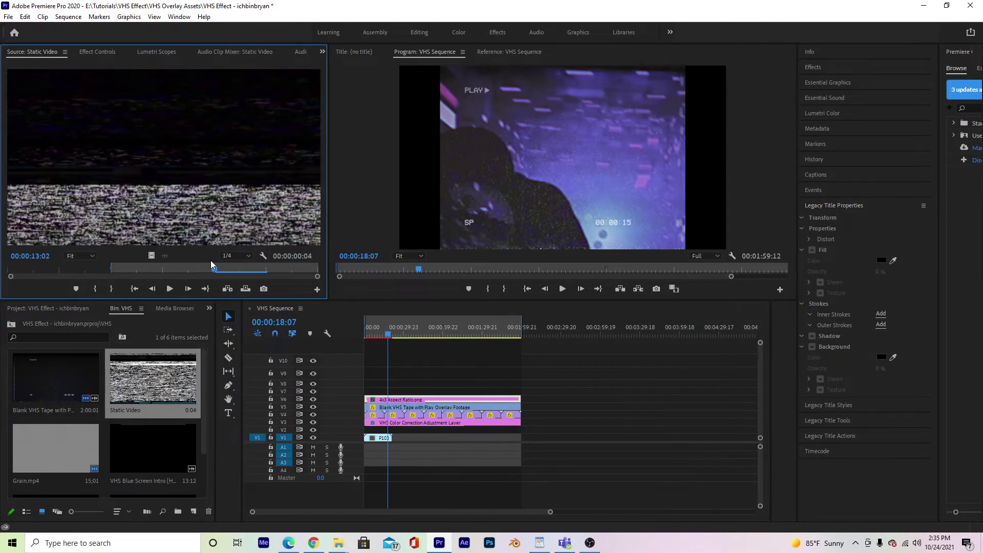
pyautogui.click(112, 291)
pyautogui.moveTo(151, 256); pyautogui.dragTo(393, 340)
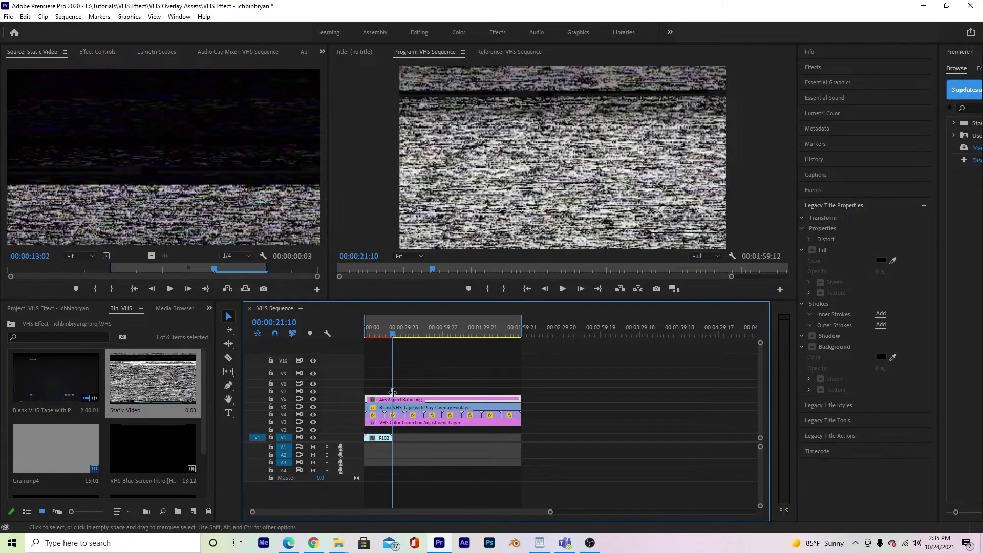
pyautogui.scroll(10, 460, 512)
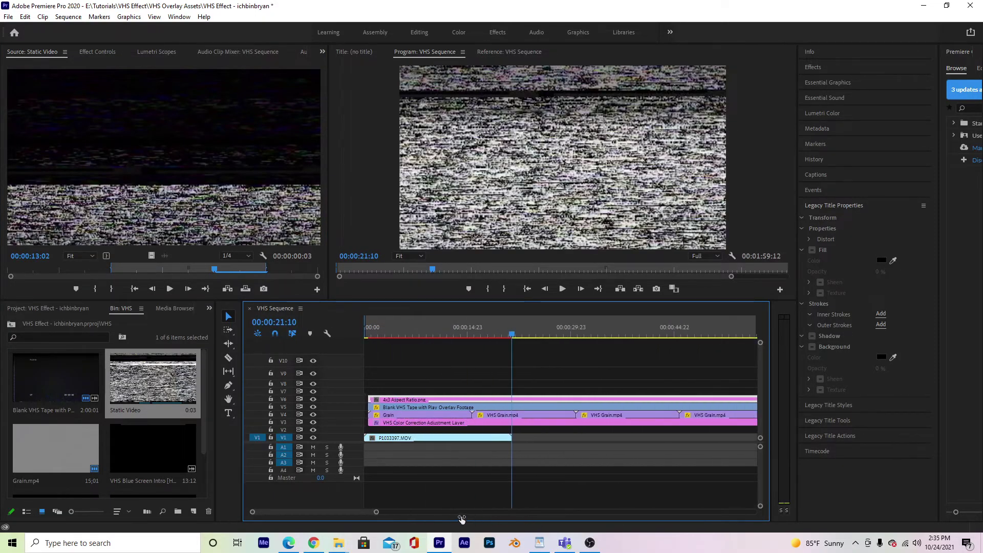
pyautogui.click(429, 402)
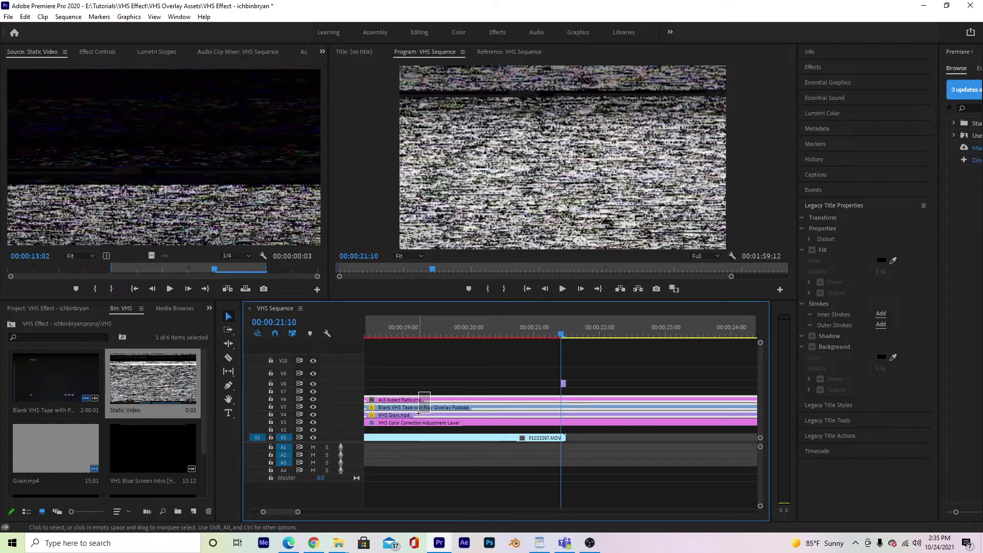
pyautogui.moveTo(563, 383); pyautogui.dragTo(563, 430)
pyautogui.moveTo(559, 335); pyautogui.dragTo(556, 336)
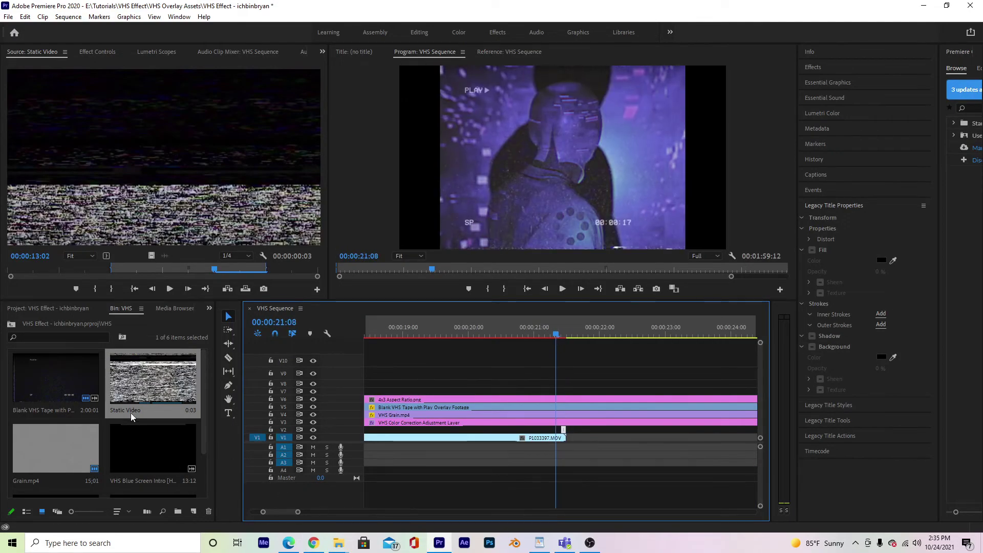
# Step: Import P1033403.MOV from the footage folder into the project's top level
pyautogui.click(44, 310)
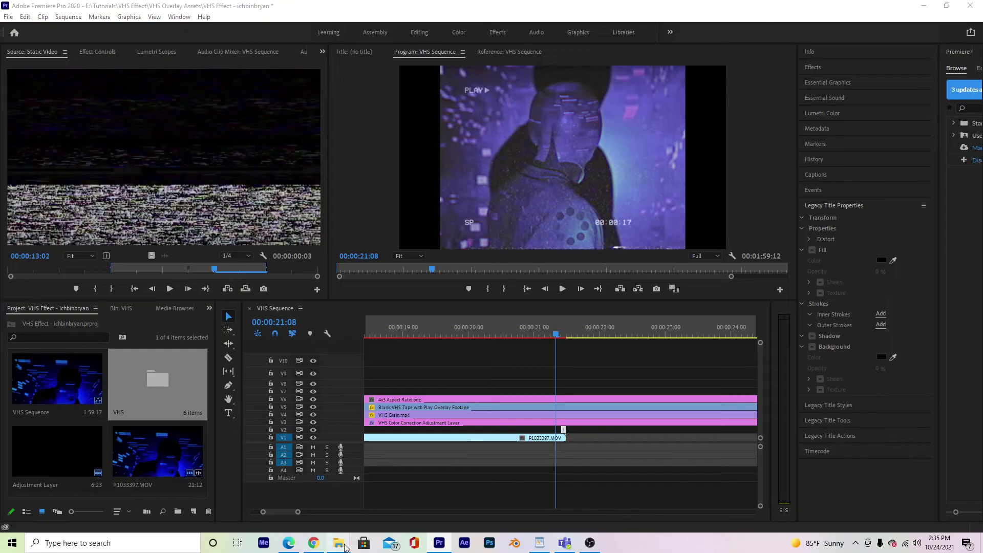
pyautogui.moveTo(338, 543)
pyautogui.click(391, 508)
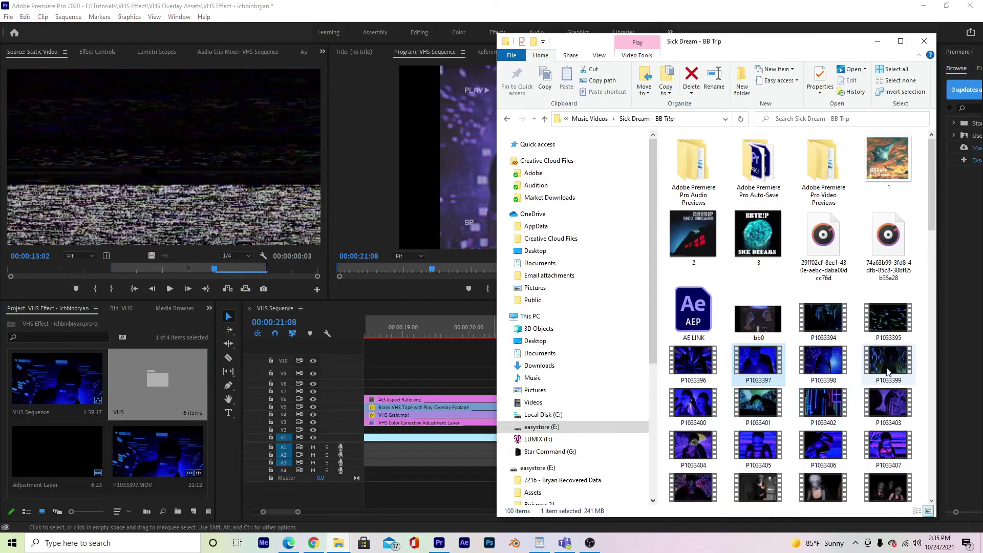
pyautogui.moveTo(889, 405); pyautogui.dragTo(122, 442)
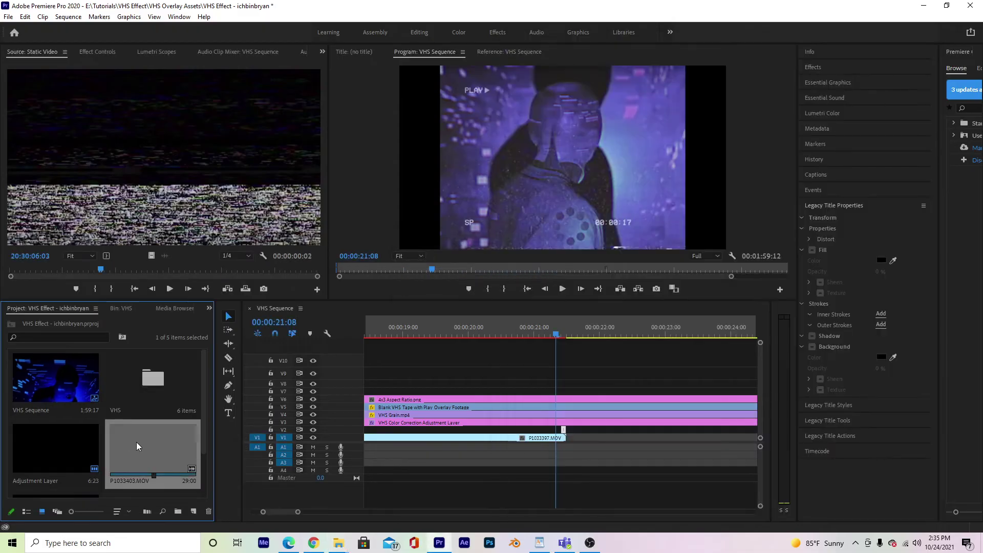
# Step: Mark In and Out points on P1033403.MOV and place the section on V1 after P1033397
pyautogui.doubleClick(137, 441)
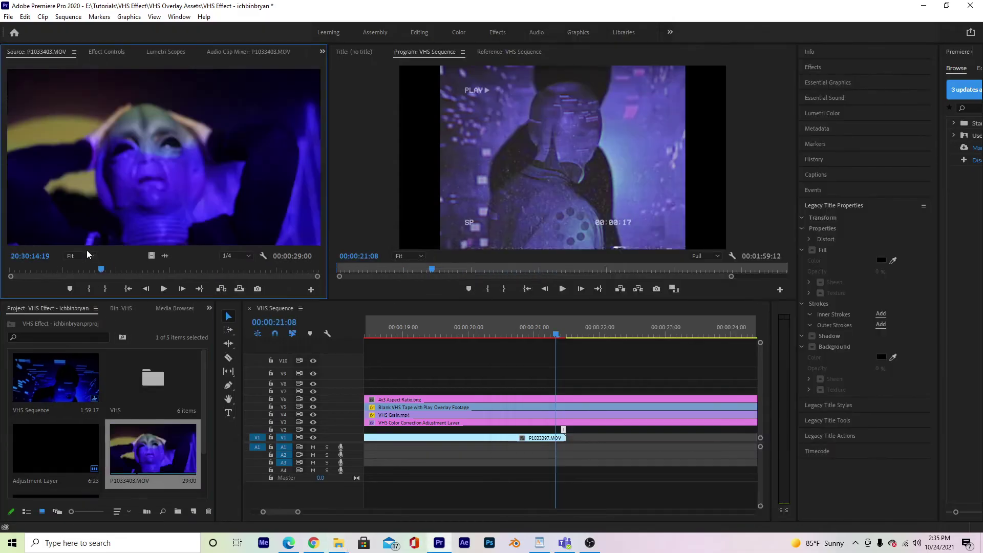
pyautogui.click(90, 288)
pyautogui.moveTo(102, 270); pyautogui.dragTo(566, 438)
pyautogui.click(111, 289)
# Step: Shift the V2 static clip one frame later across the cut and preview from 21:08
pyautogui.click(562, 336)
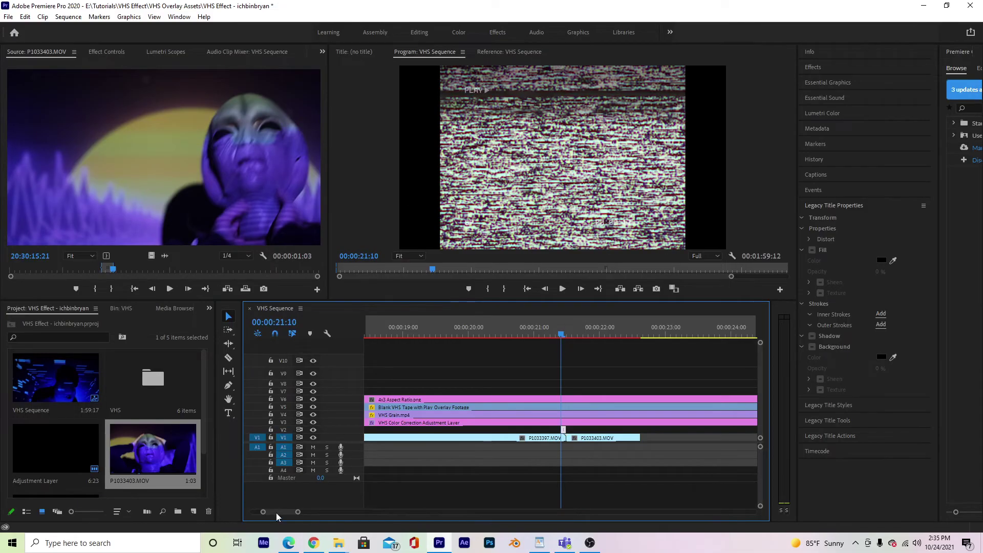
pyautogui.moveTo(303, 512); pyautogui.dragTo(276, 512)
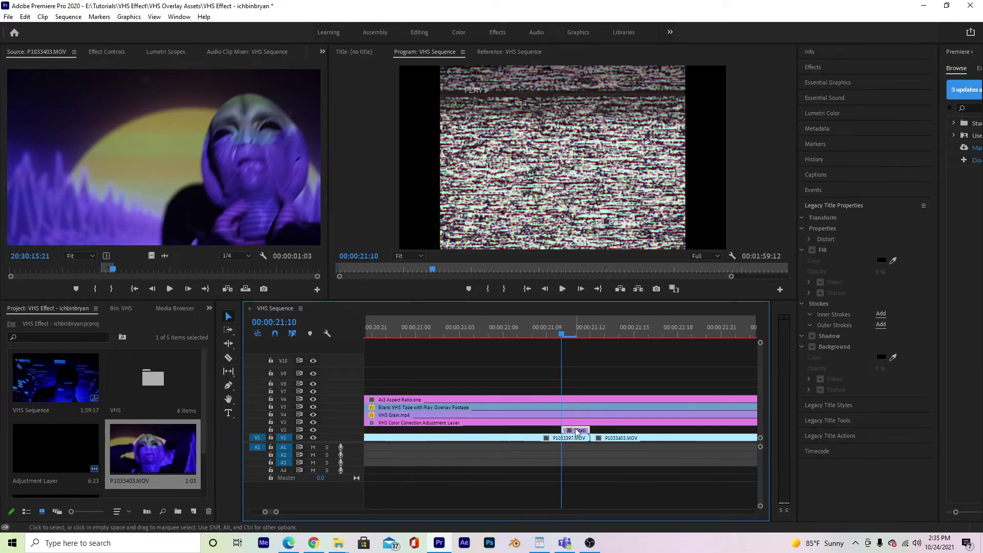
pyautogui.moveTo(567, 436); pyautogui.dragTo(594, 432)
pyautogui.click(547, 336)
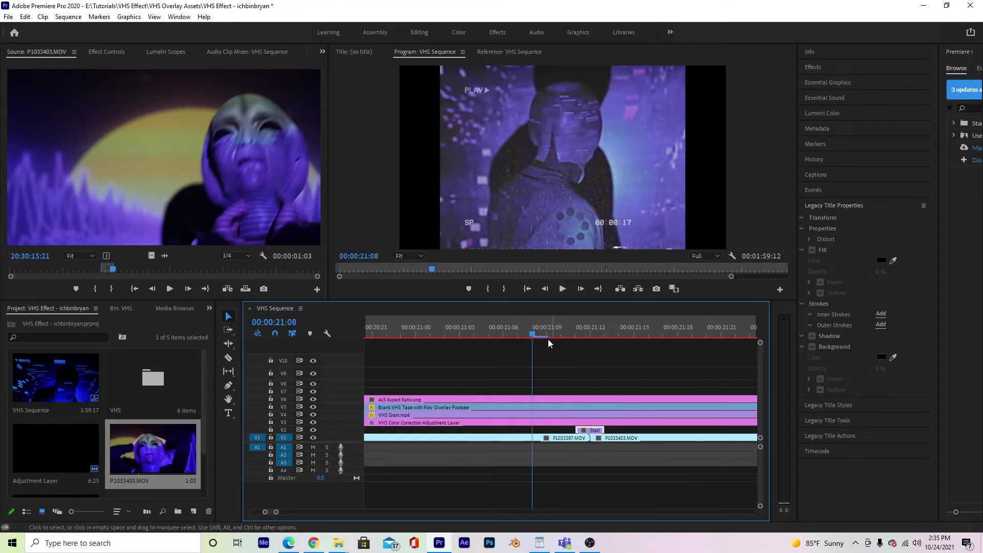
pyautogui.click(524, 334)
pyautogui.press('space')
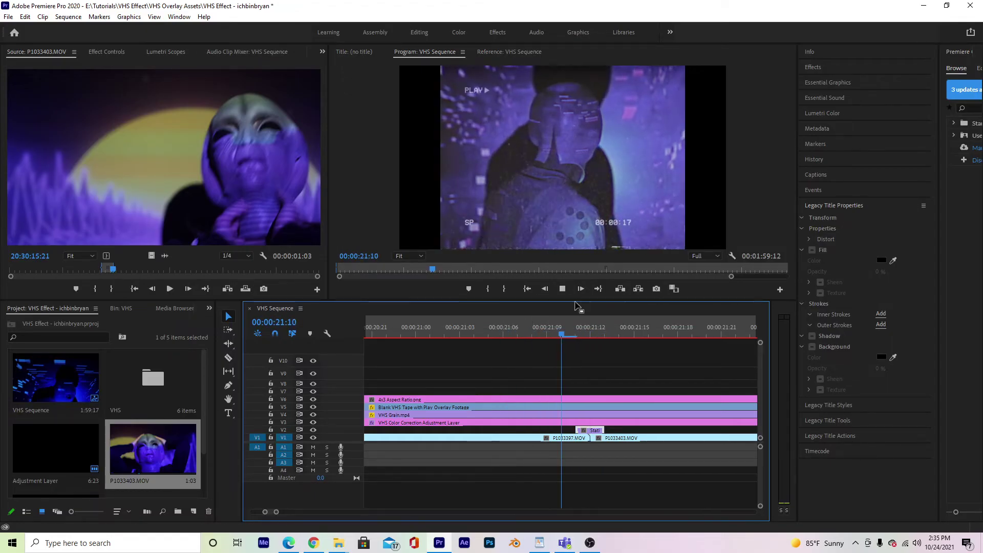
pyautogui.press('-')
pyautogui.press('-')
pyautogui.press('-')
pyautogui.click(539, 325)
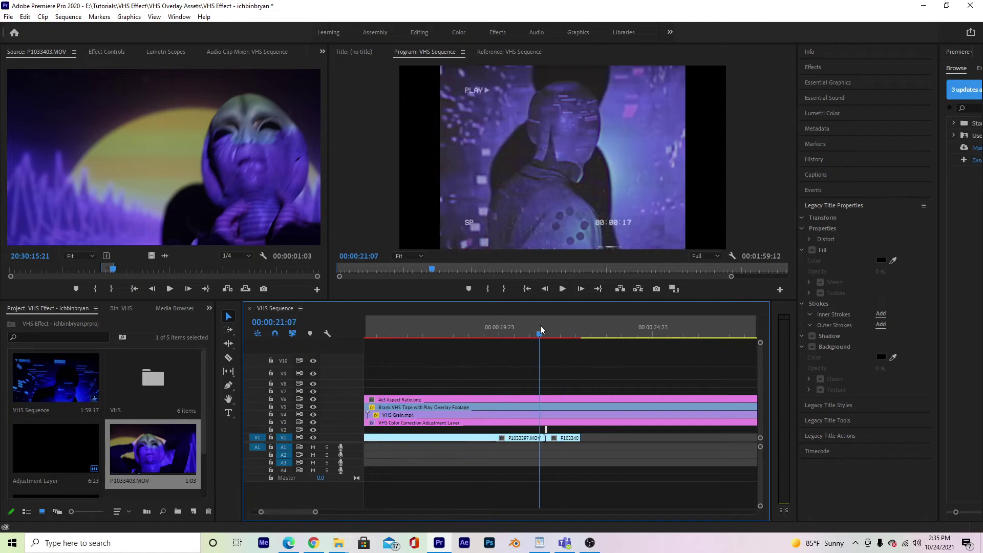
pyautogui.moveTo(541, 327); pyautogui.dragTo(547, 330)
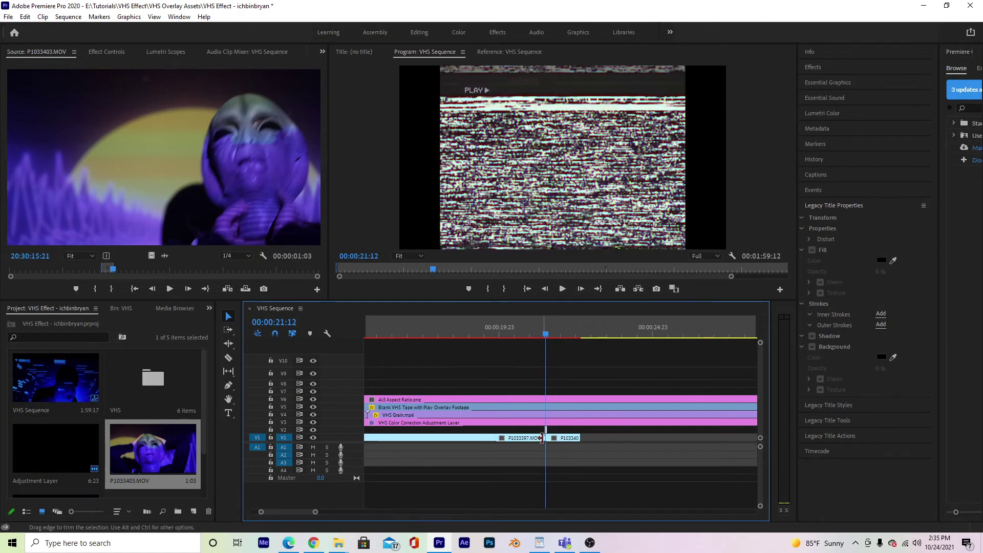
# Step: Change Static Video's Opacity blend mode from Normal to Screen and play the transition from 21:08
pyautogui.click(99, 55)
pyautogui.click(159, 212)
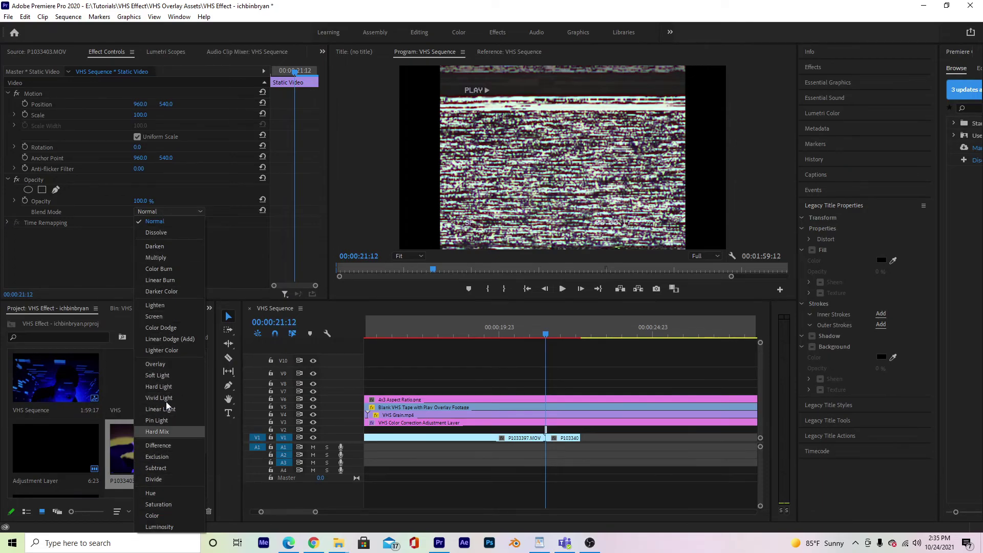
pyautogui.click(165, 317)
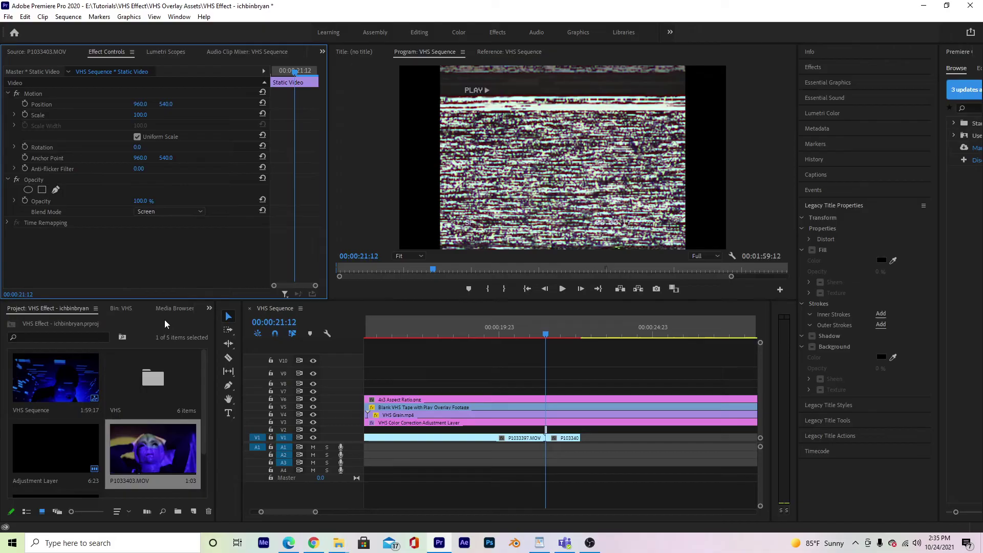
pyautogui.click(541, 335)
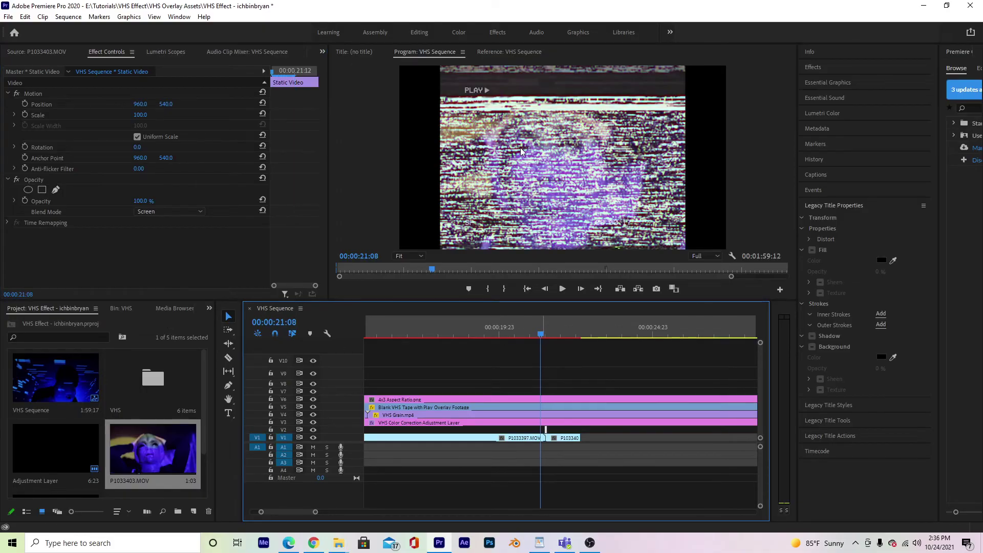
pyautogui.press('space')
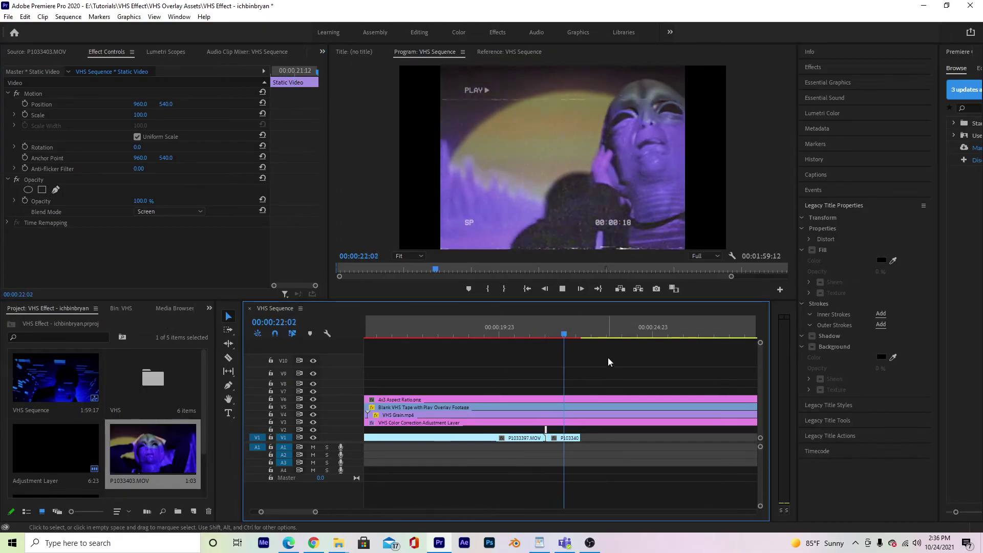
# Step: Inspect the Blank VHS Tape, 4x3 Aspect Ratio and VHS Grain overlays' opacity and blend settings
pyautogui.click(425, 330)
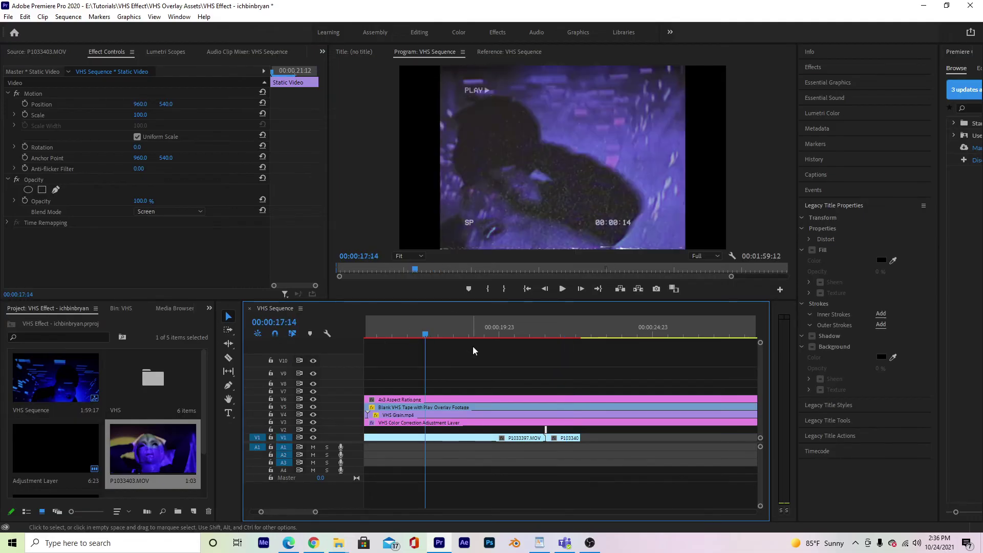
pyautogui.click(450, 331)
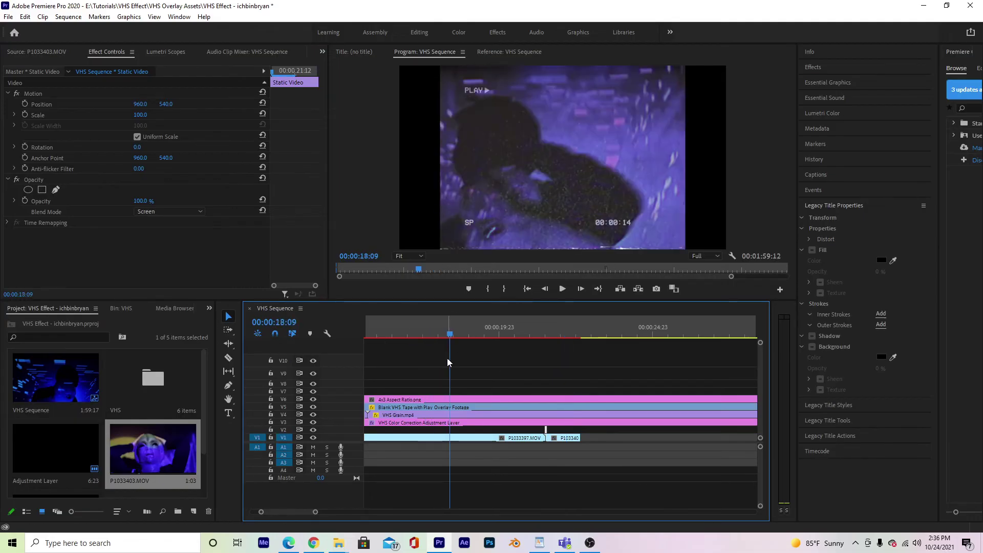
pyautogui.click(438, 407)
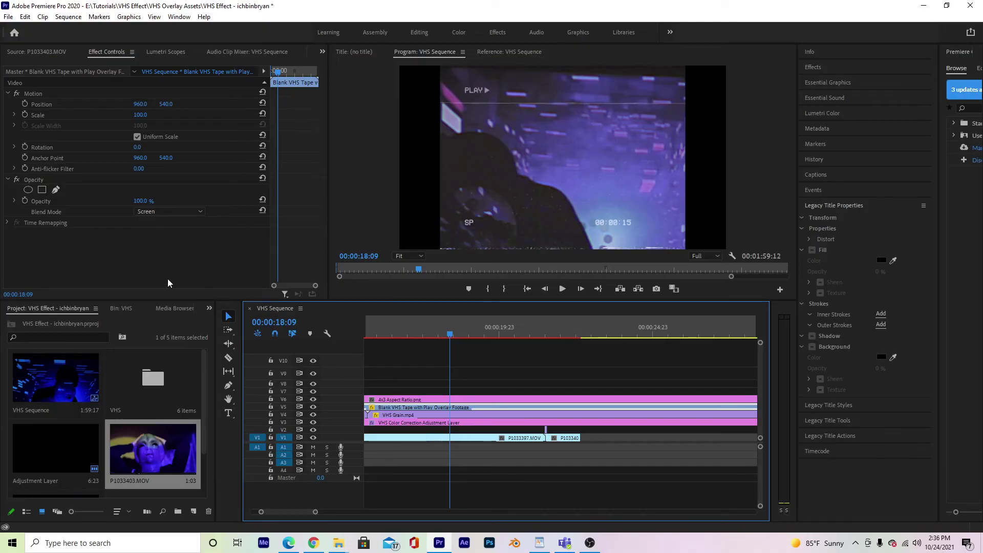
pyautogui.click(439, 400)
pyautogui.click(438, 415)
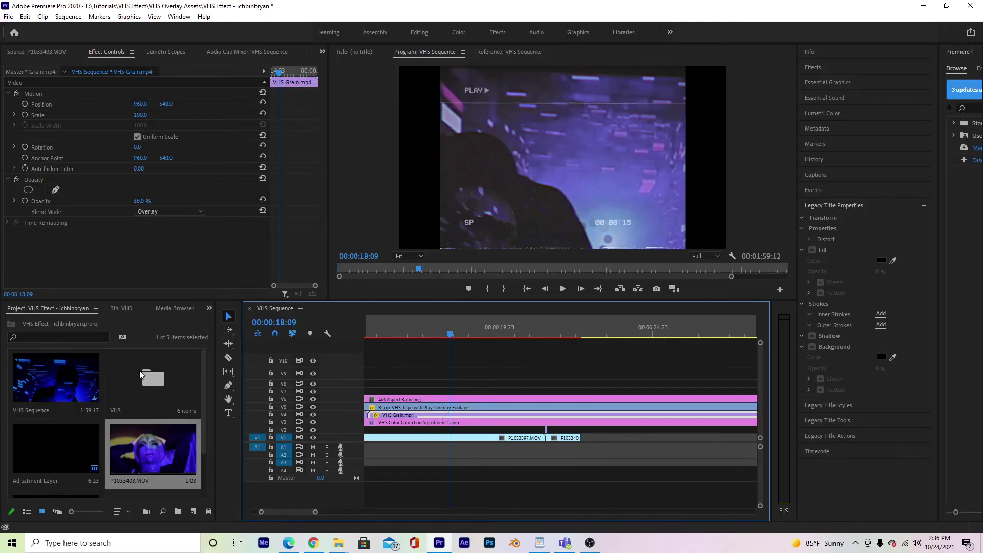
# Step: Open the VHS folder and inspect Blank VHS Tape and the VHS Color Correction Adjustment Layer
pyautogui.doubleClick(139, 371)
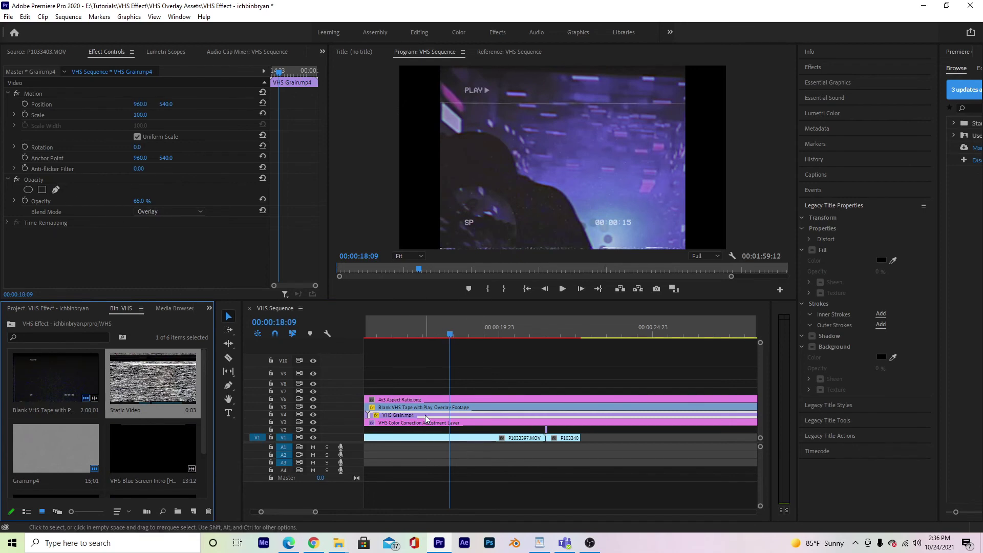
pyautogui.click(440, 407)
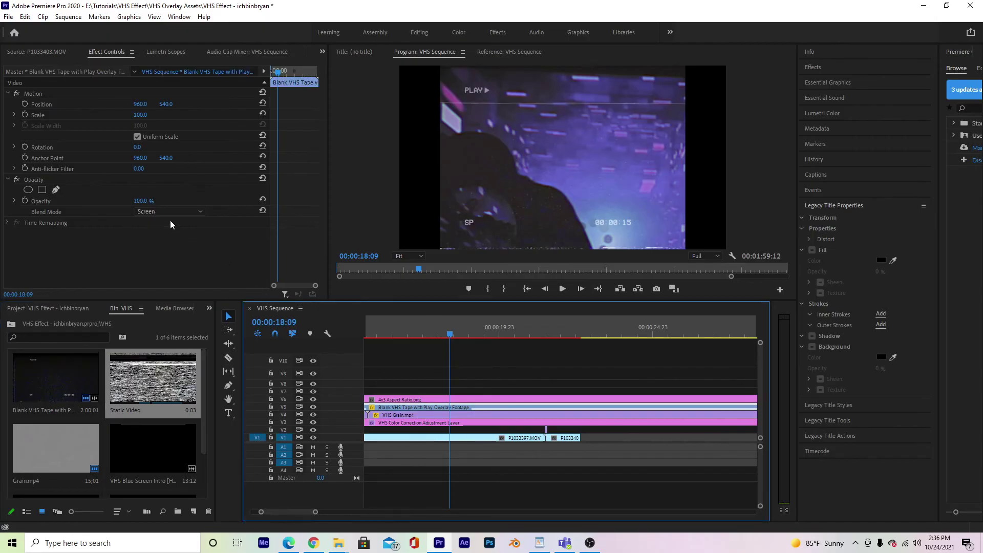
pyautogui.click(430, 422)
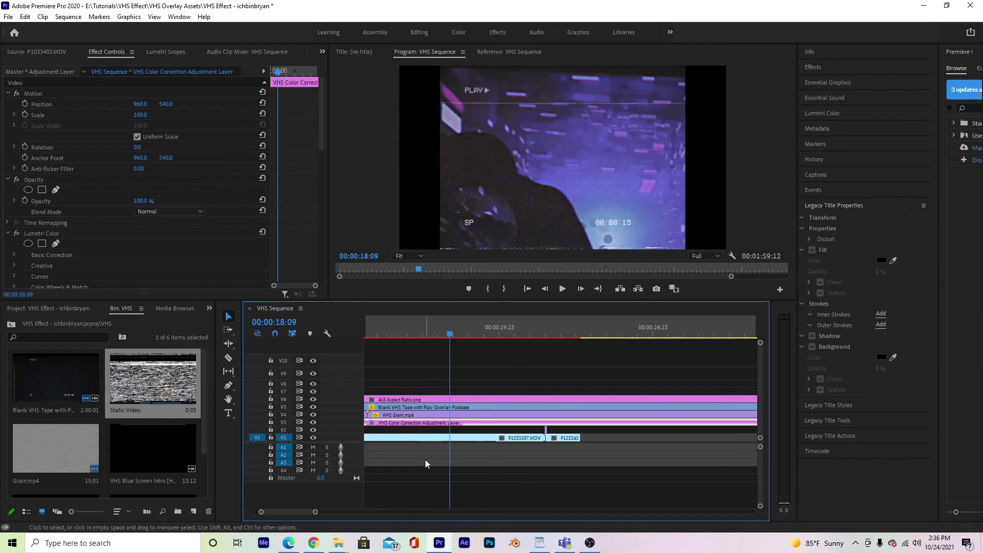
pyautogui.moveTo(315, 511); pyautogui.dragTo(564, 479)
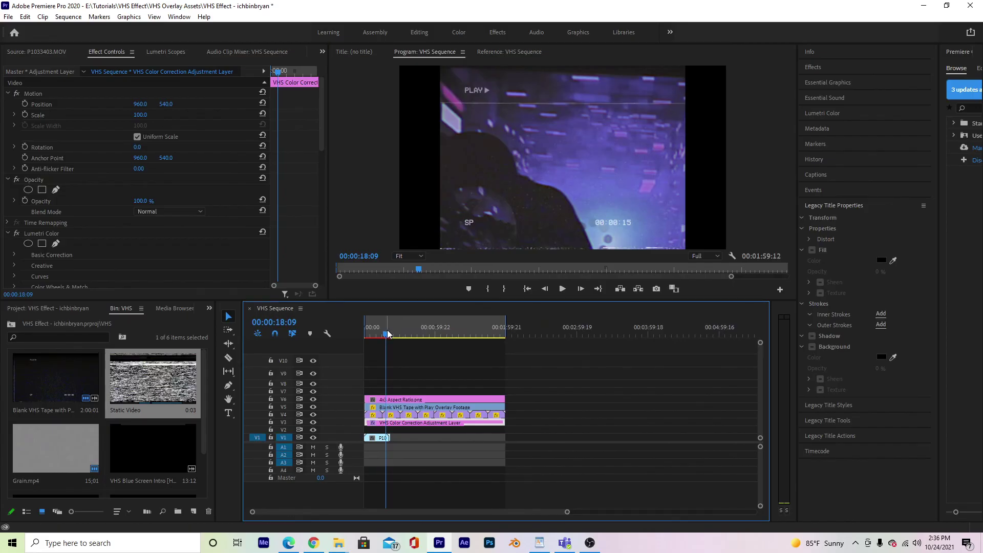
pyautogui.moveTo(387, 333); pyautogui.dragTo(369, 334)
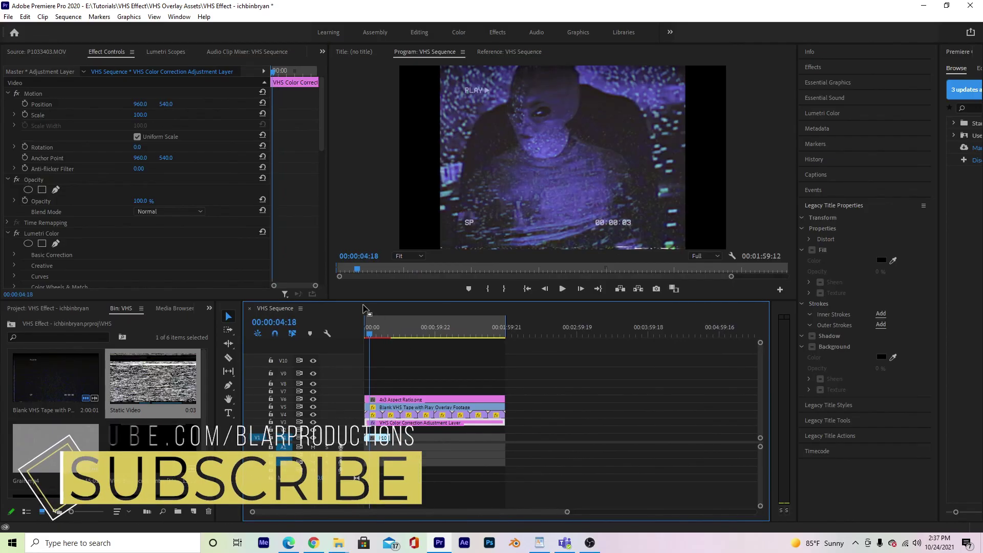